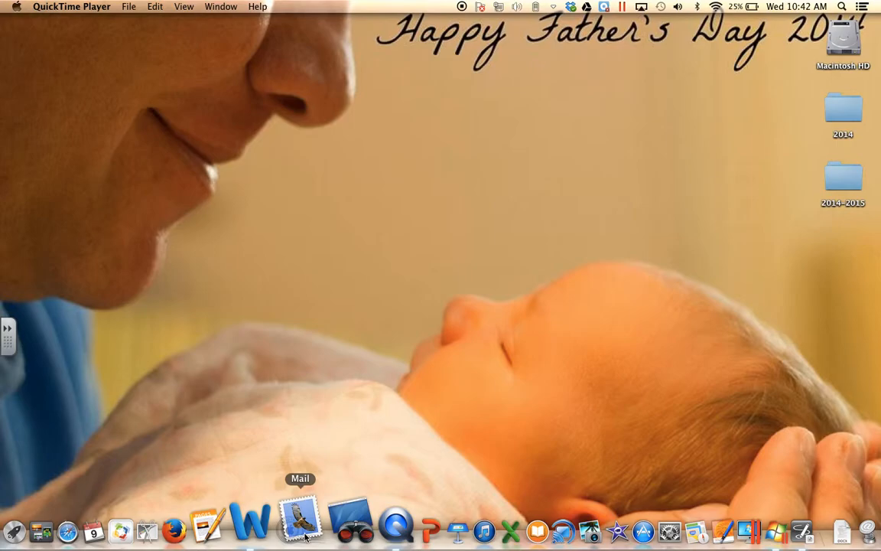
Step: Launch Mail from the Launchpad application grid
left_click(304, 531)
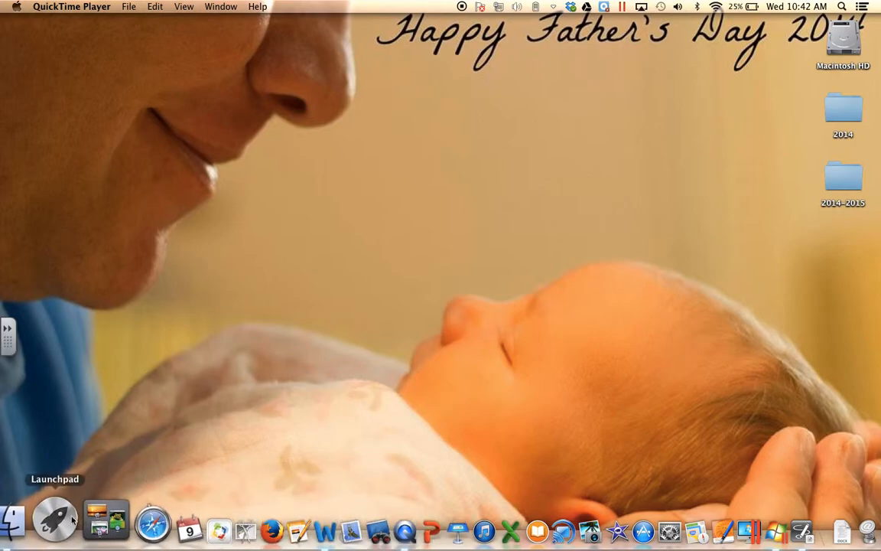
left_click(55, 523)
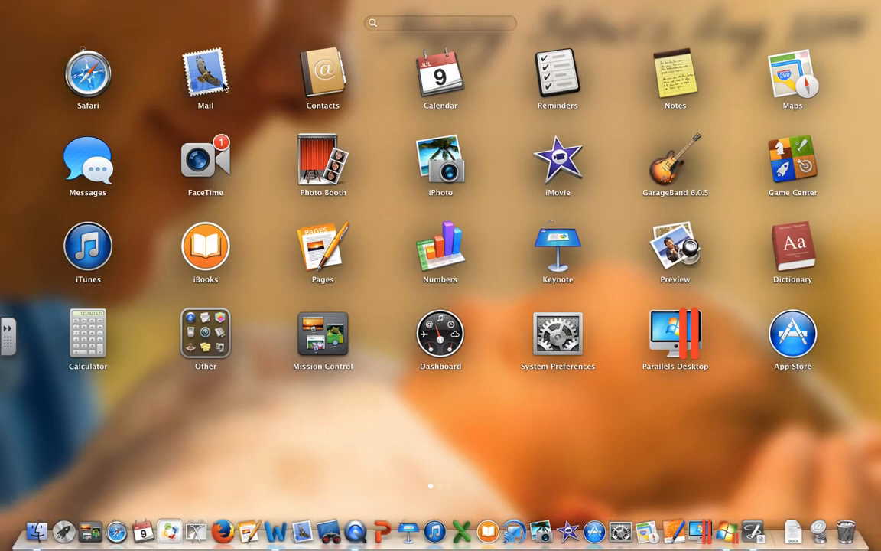
left_click(210, 81)
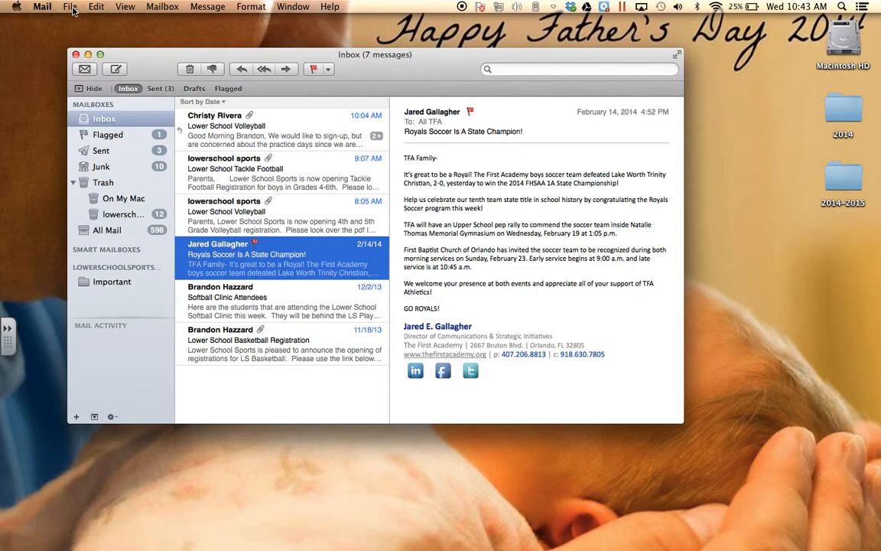
left_click(48, 8)
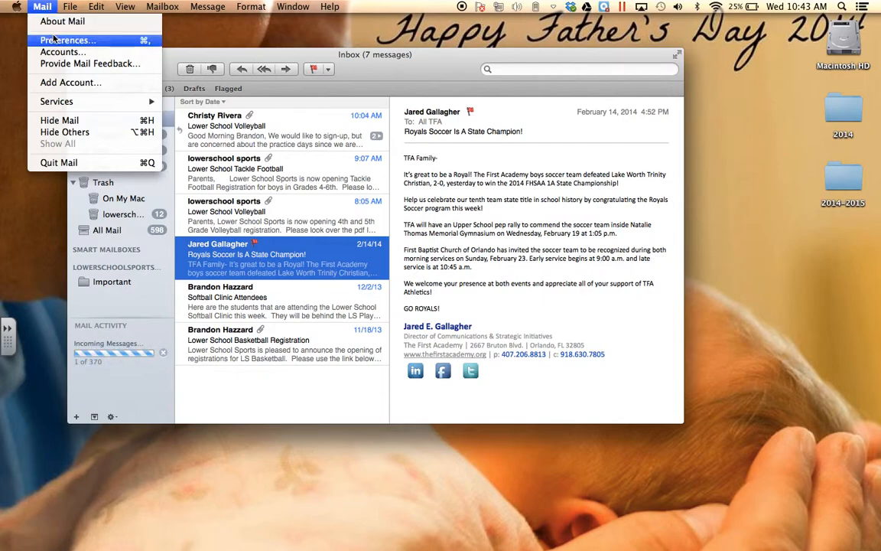
left_click(54, 40)
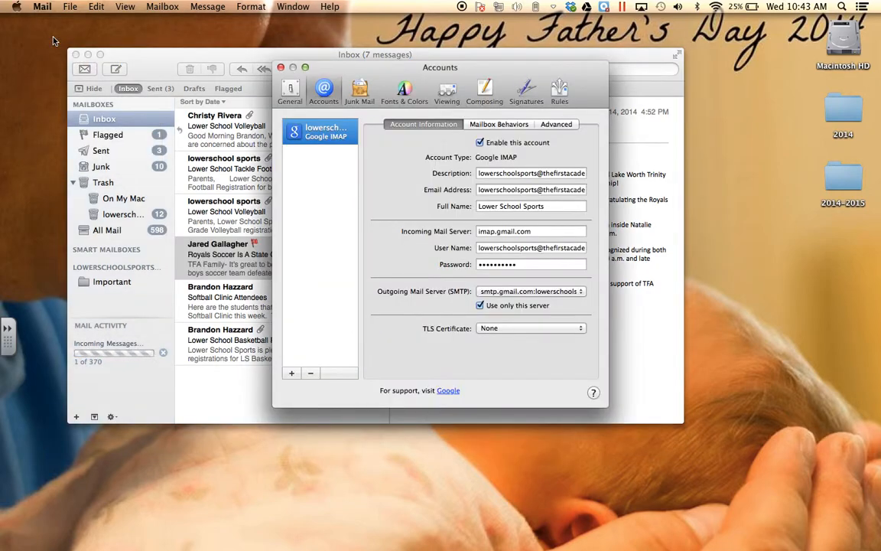
left_click(292, 373)
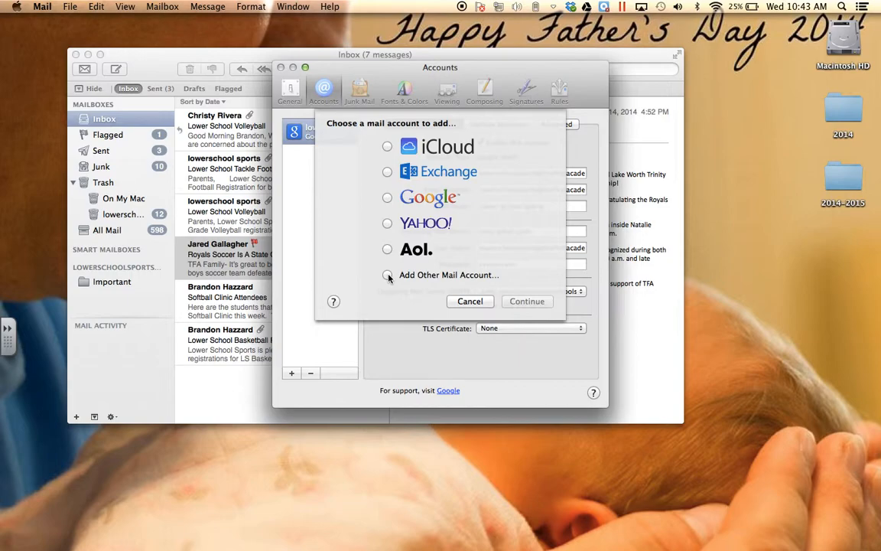
Step: Choose Add Other Mail Account and fix the capitalisation of the user's full name
left_click(387, 275)
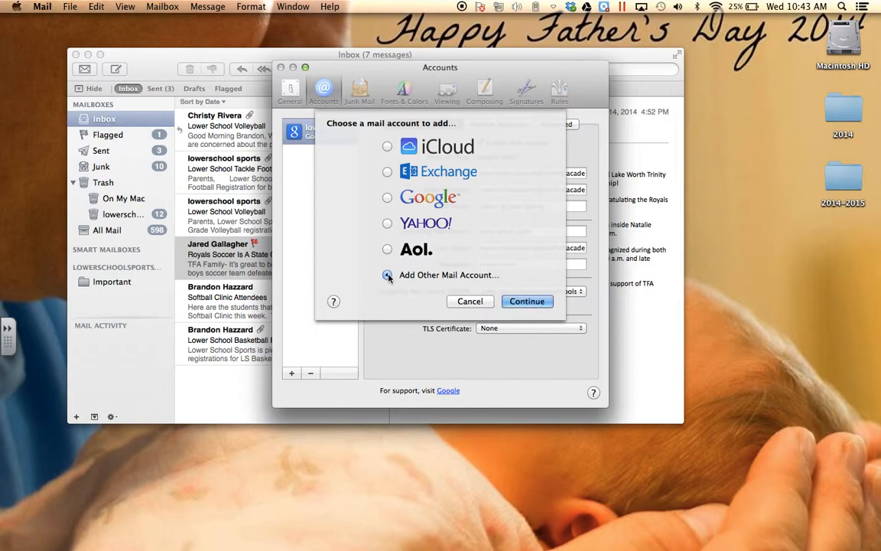
left_click(524, 300)
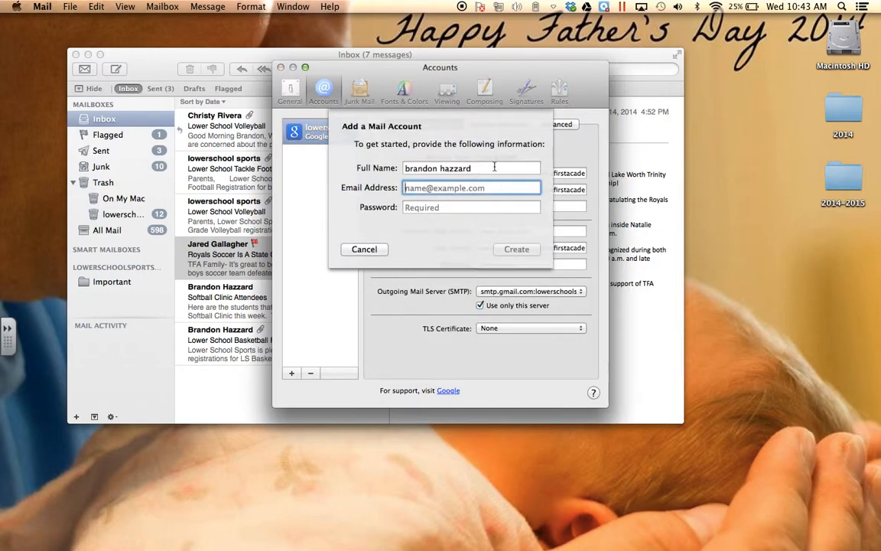
left_click(408, 169)
key("BackSpace")
type("B")
key("BackSpace")
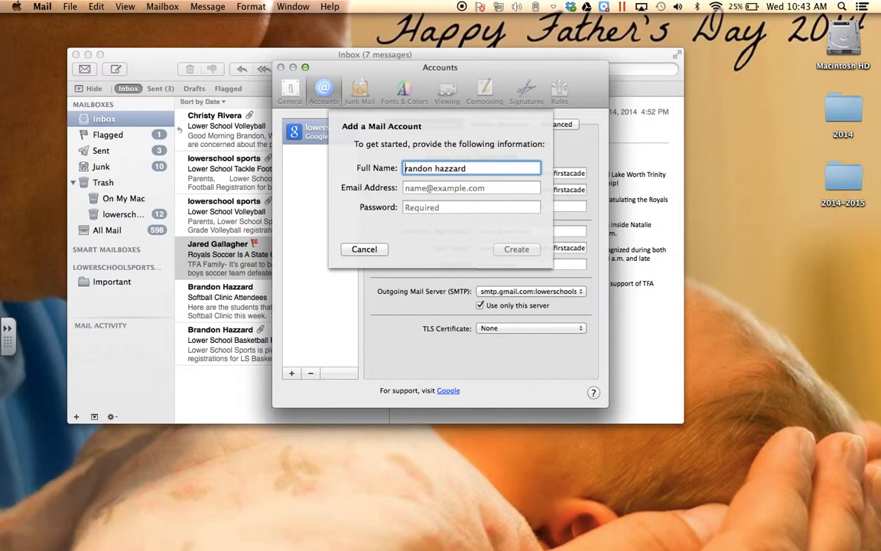
type("B")
left_click(445, 170)
key("BackSpace")
type("H")
Step: Enter the user's e-mail address and account password, then create the account
left_click(462, 189)
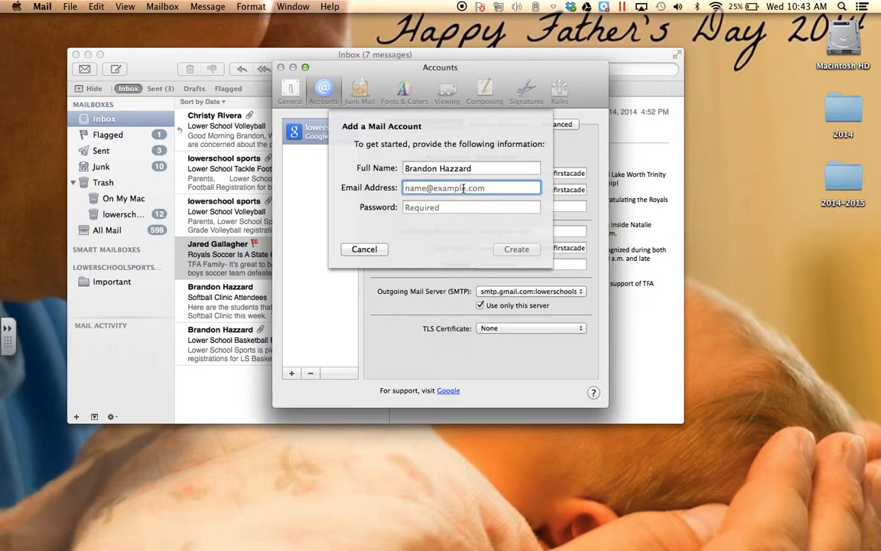
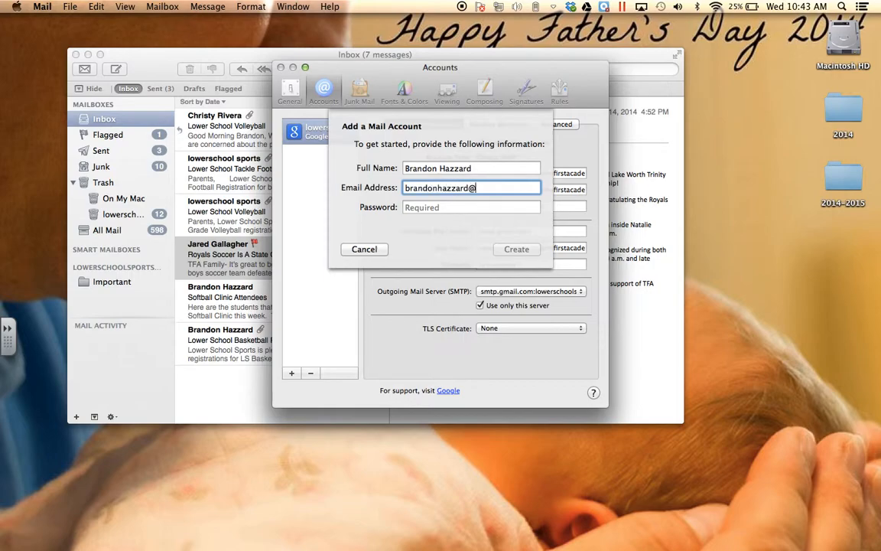
left_click(475, 207)
type("•••••••")
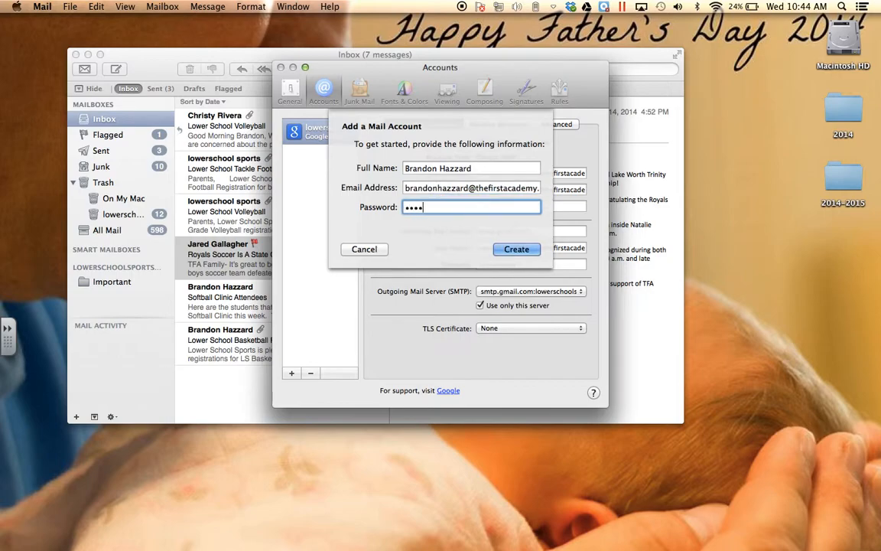
type("•••••")
left_click(535, 254)
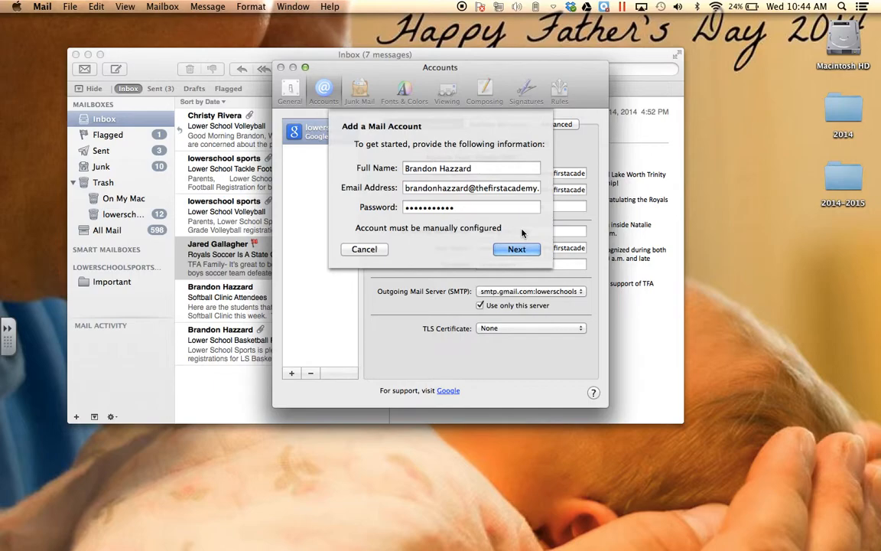
Step: Set incoming server imap.gmail.com with the full e-mail address as user name, then submit
left_click(521, 249)
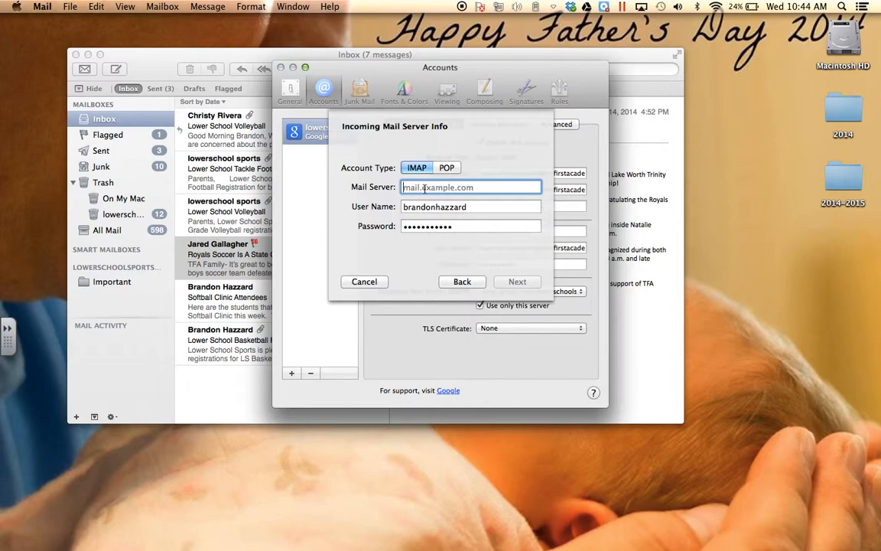
type("imap")
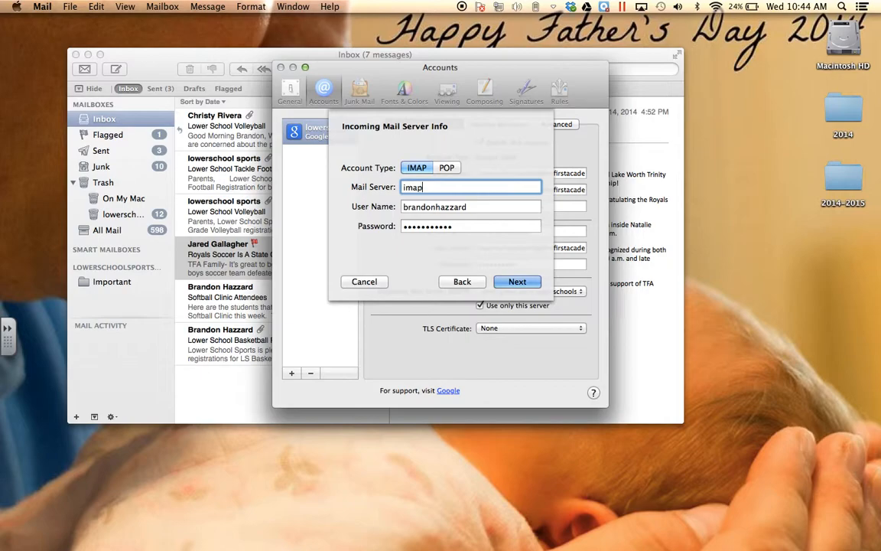
type(".gmail.com")
left_click(478, 205)
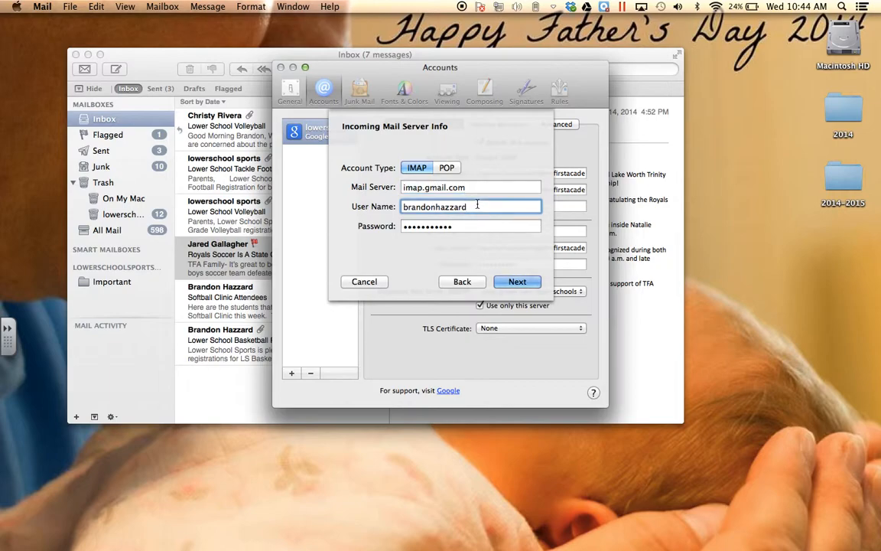
type("@thefirstacademy.org")
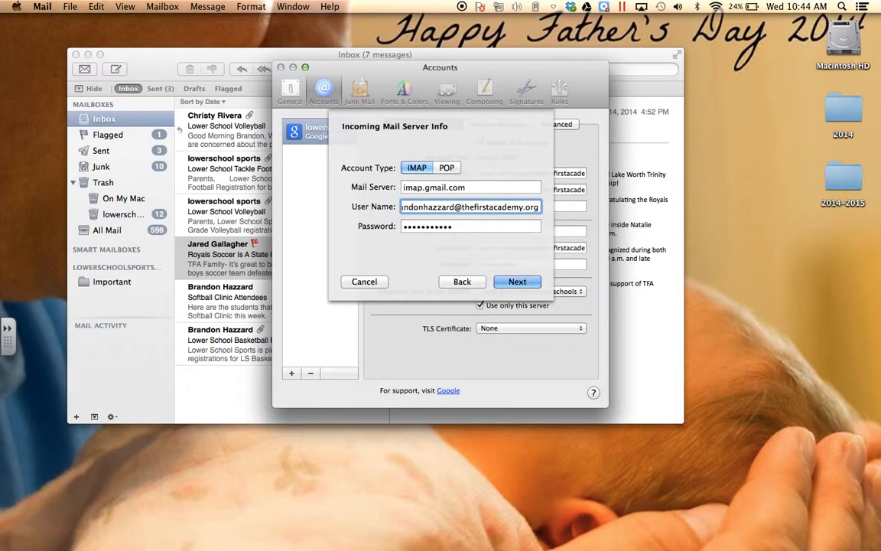
left_click(475, 228)
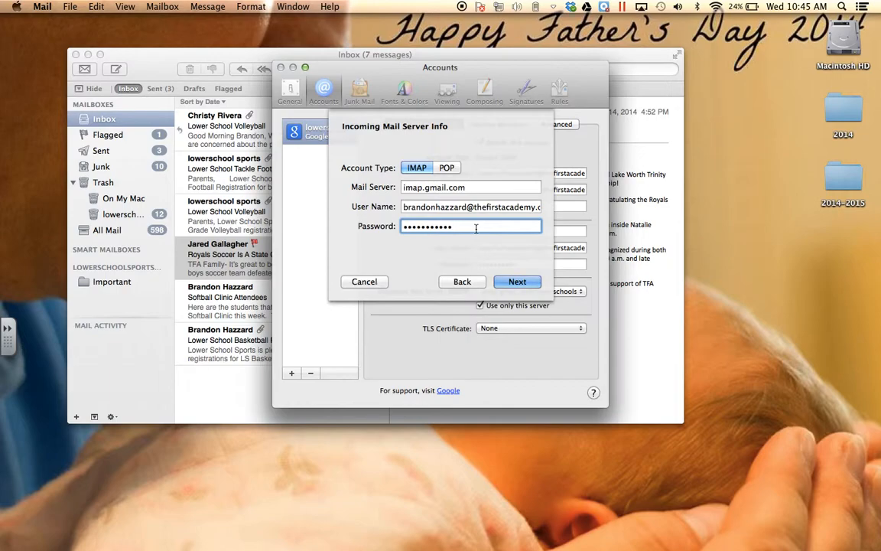
left_click(509, 283)
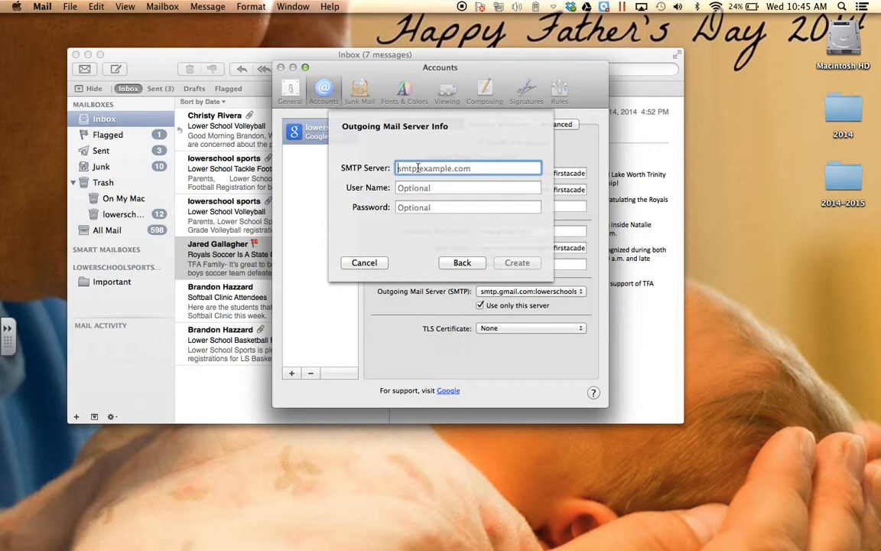
Step: Enter smtp.gmail.com as outgoing server, the full e-mail address as user name, and the password
type("s")
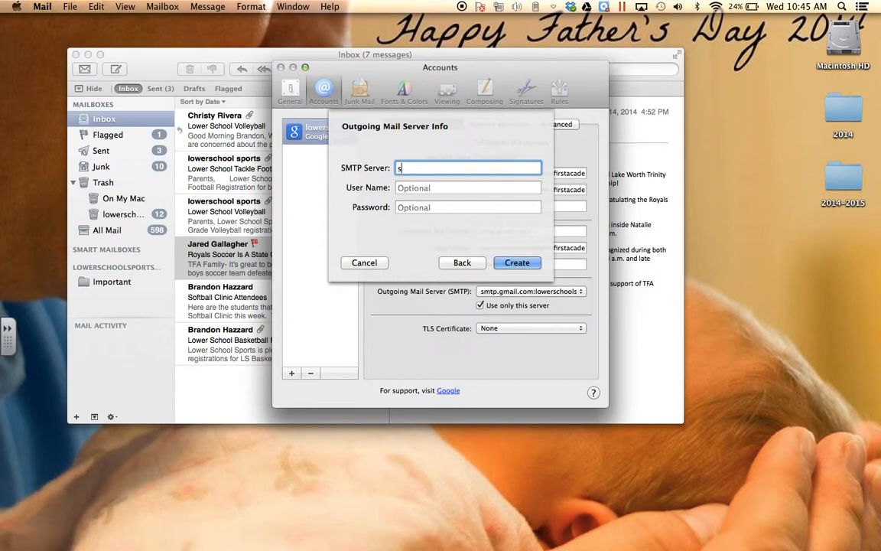
type("mtp.gmail.com")
key("Tab")
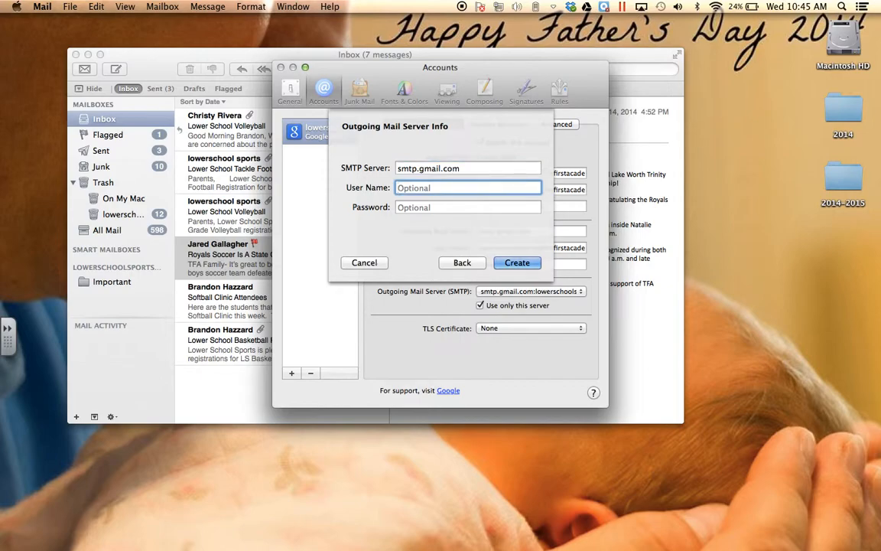
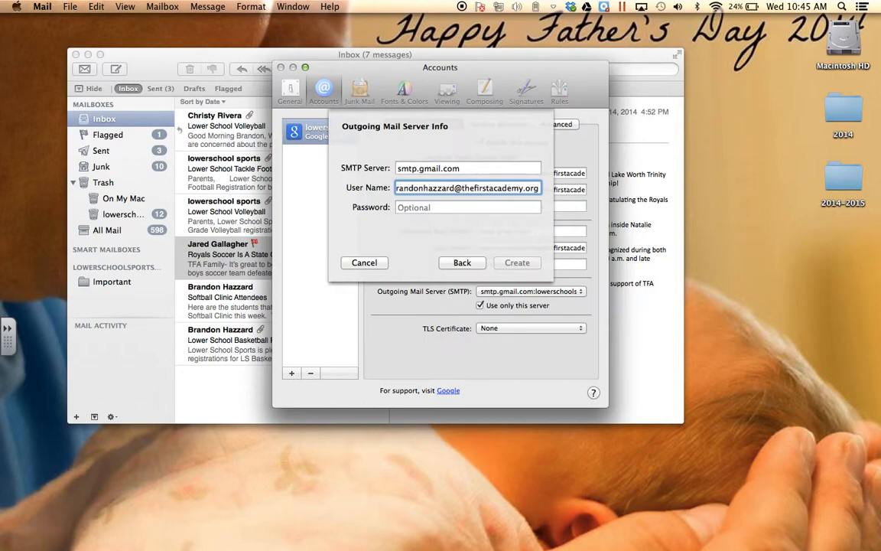
key("Tab")
type("•••••")
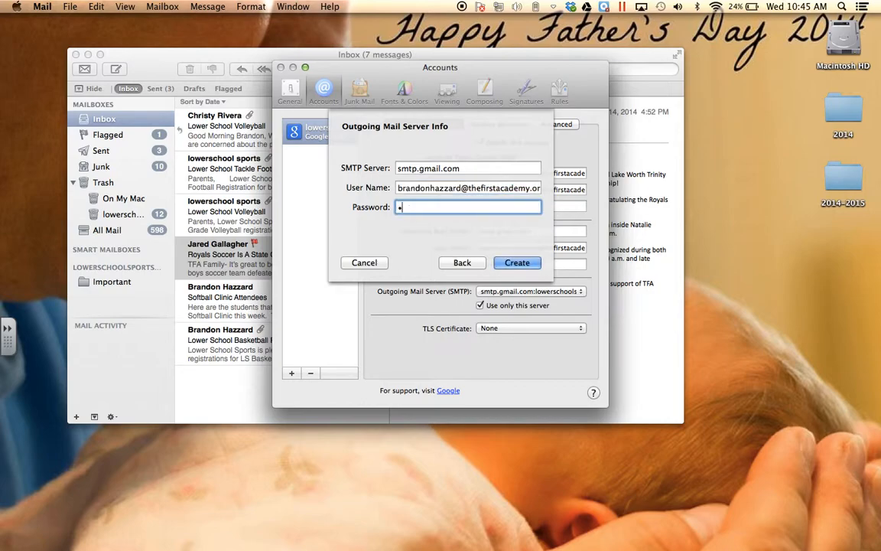
type("••••••")
Step: Finish creating the account and show its inbox as messages download
left_click(512, 263)
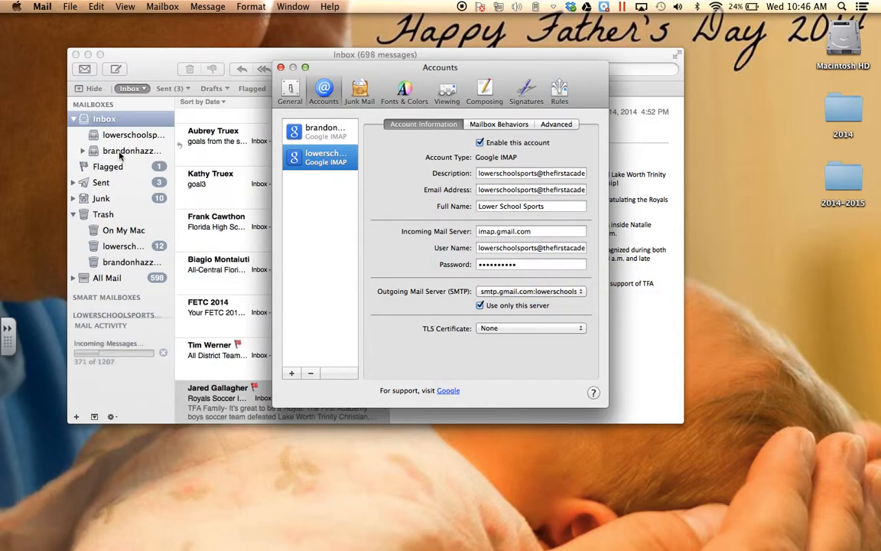
left_click(119, 153)
left_click(119, 153)
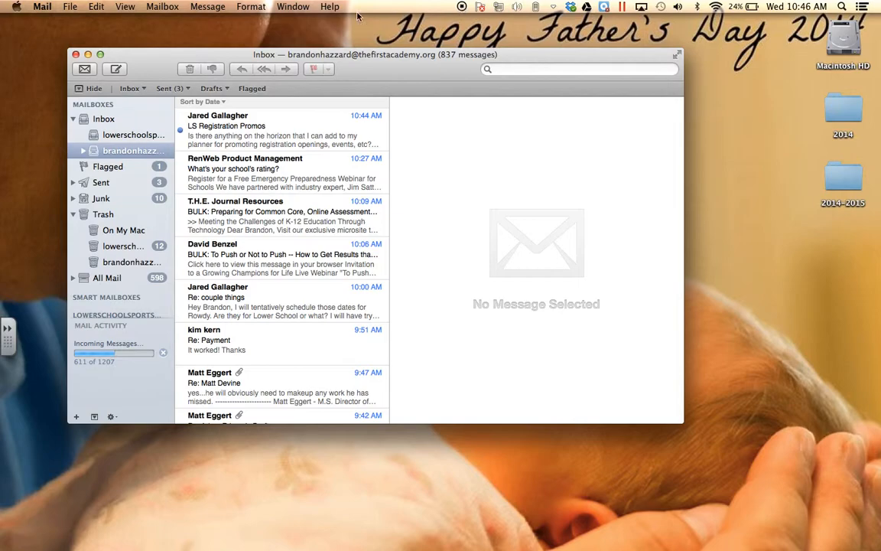
left_click(65, 7)
Step: Select the new Google account in Internet Accounts to confirm only Mail is enabled
mouse_move(42, 7)
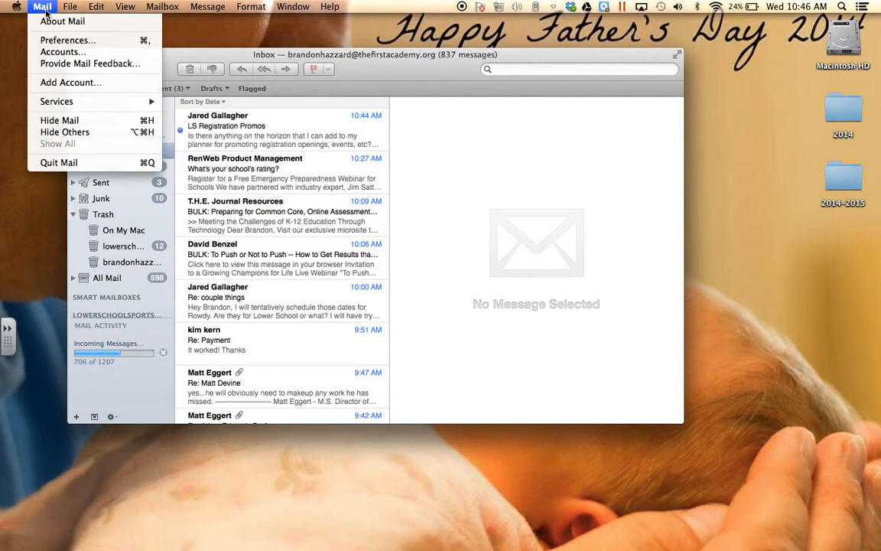
left_click(53, 52)
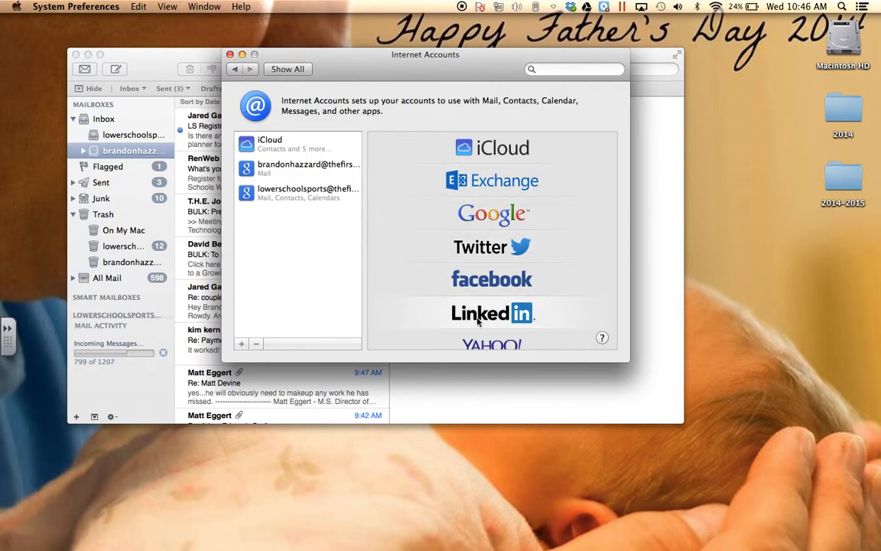
scroll(486, 304, "down", 3)
scroll(487, 295, "up", 3)
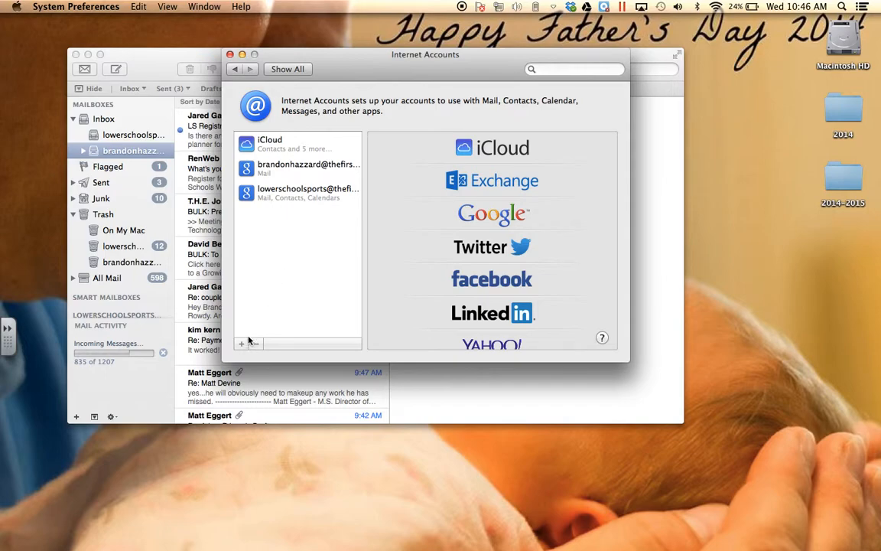
left_click(289, 173)
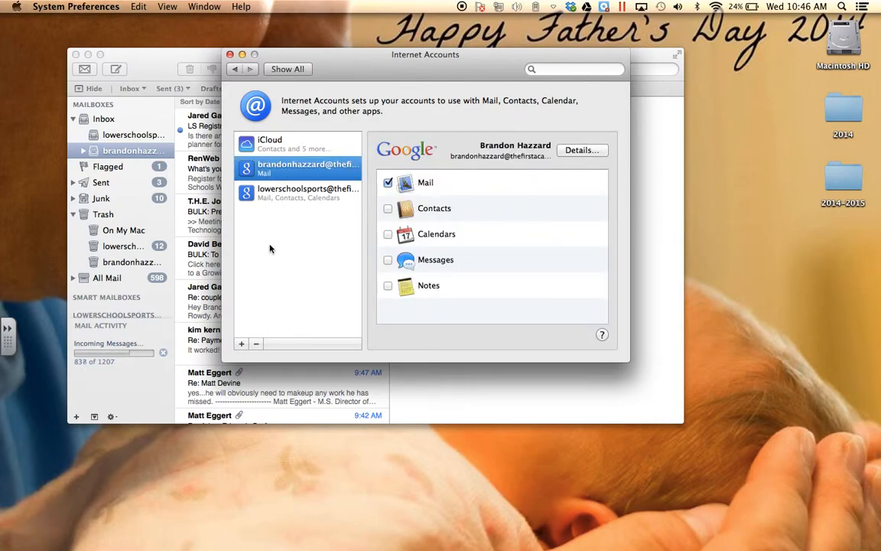